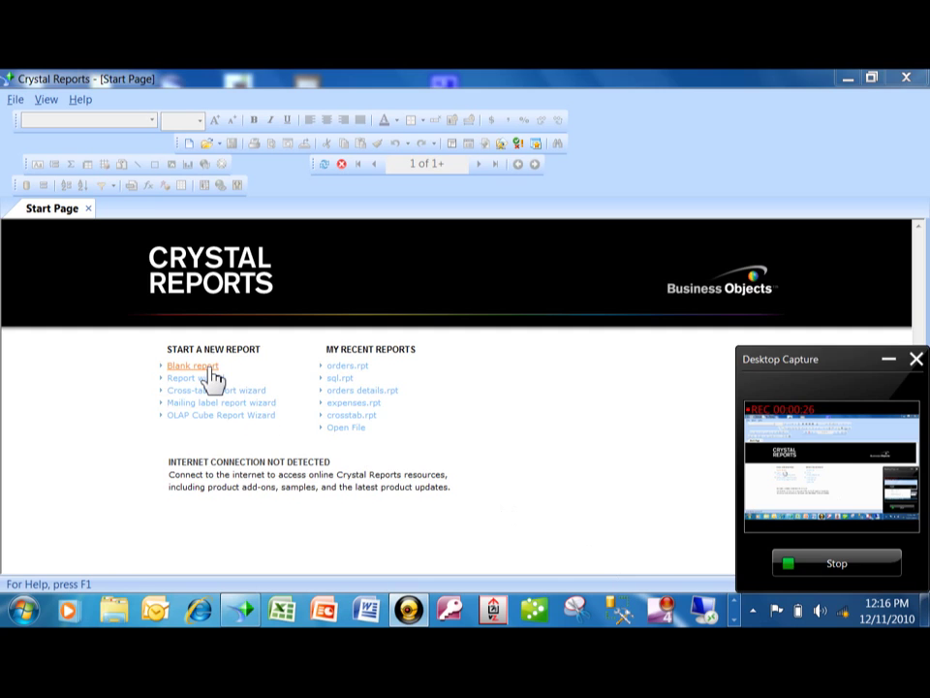
# - Start a new blank report from the Start Page
pyautogui.click(208, 369)
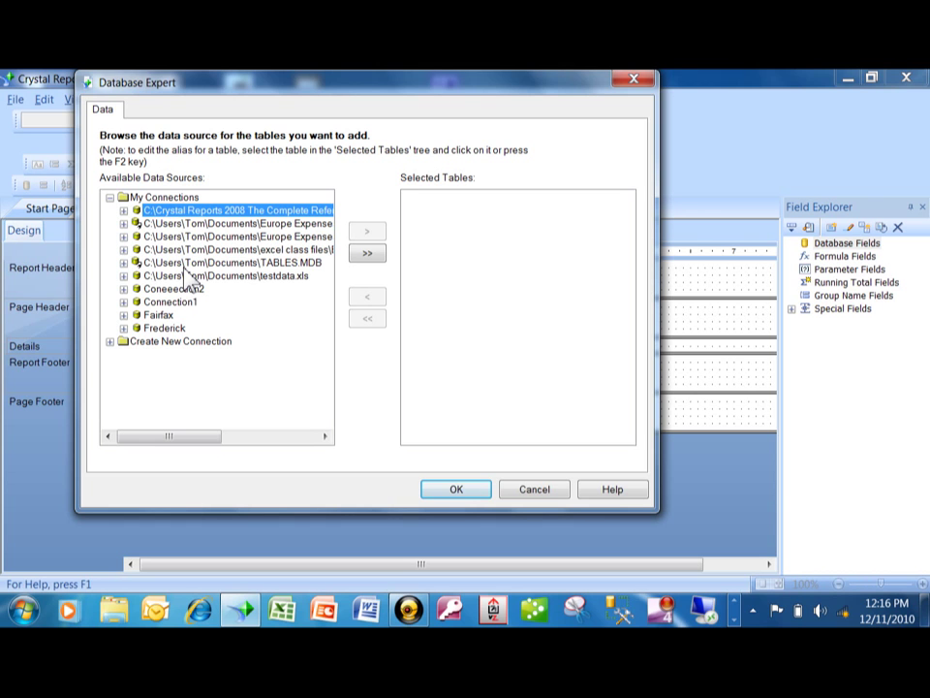
# - Under the TABLES.MDB connection, start adding a SQL command to the report
pyautogui.click(124, 262)
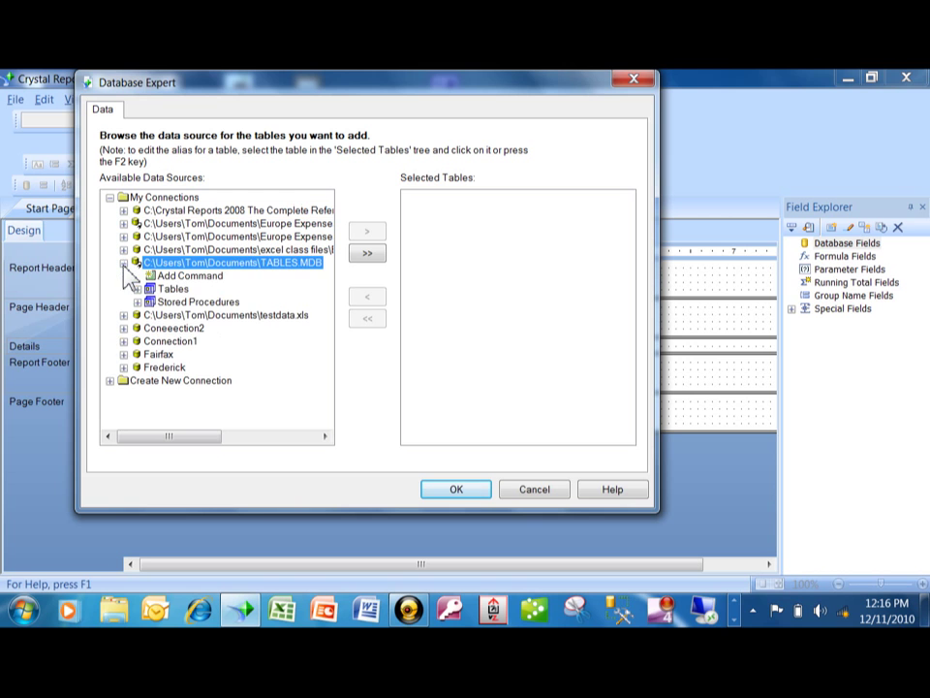
pyautogui.click(199, 278)
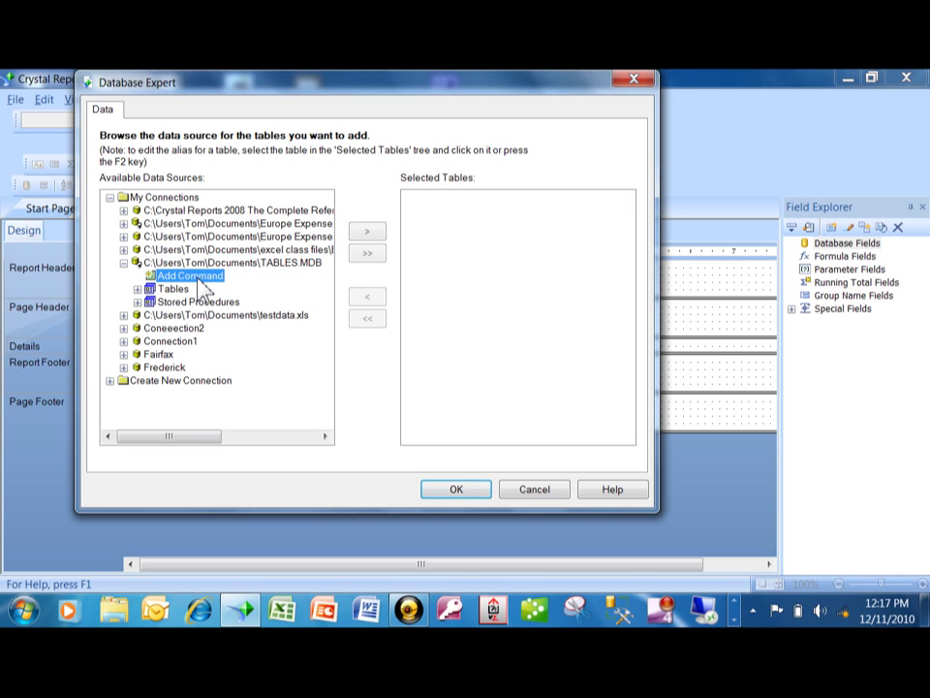
pyautogui.doubleClick(200, 278)
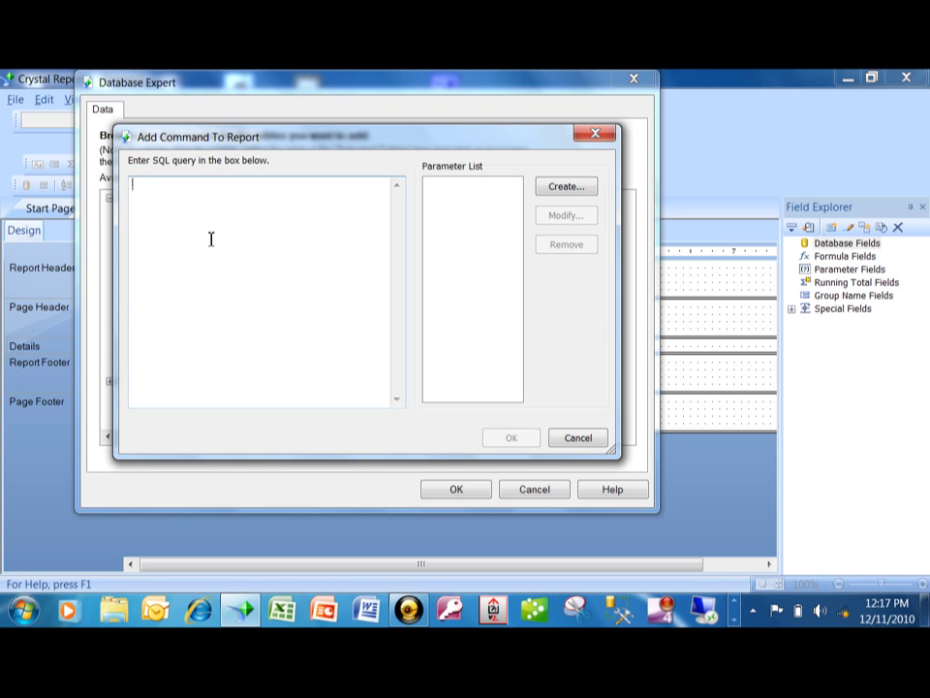
# - Paste the Orders SELECT query and add 'where orderamount > 500' above its ORDER BY line
pyautogui.rightClick(209, 238)
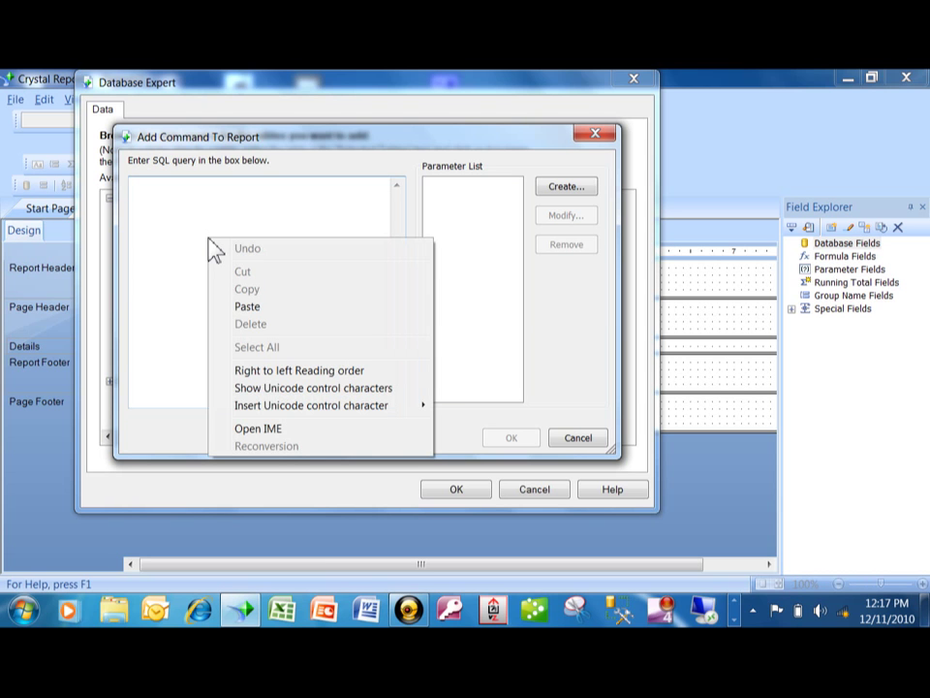
pyautogui.click(247, 307)
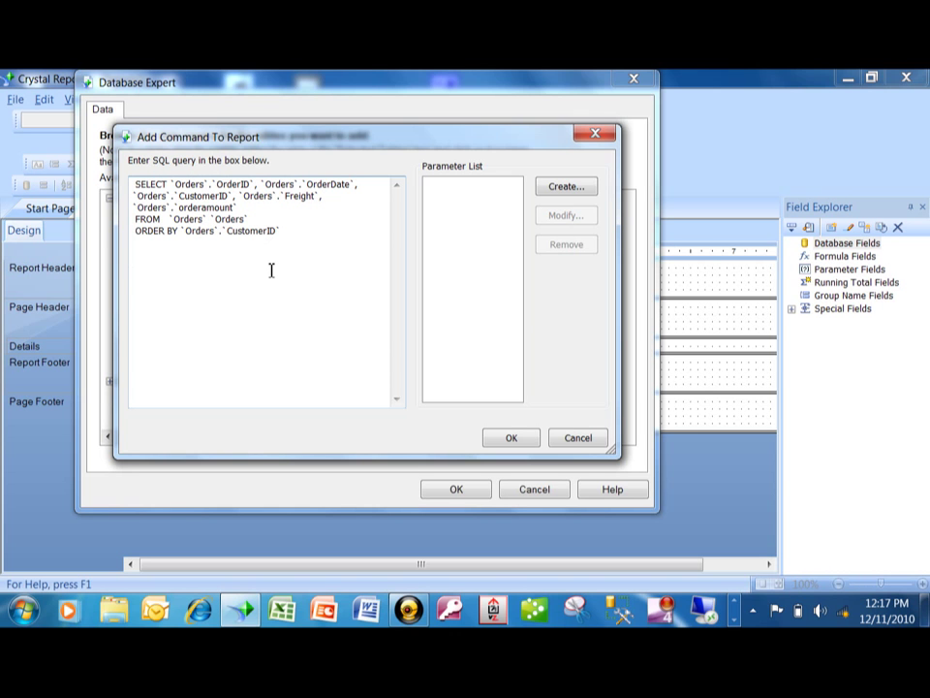
pyautogui.press('Up')
pyautogui.press('Up')
pyautogui.press('Up')
pyautogui.press('Return')
pyautogui.press('Return')
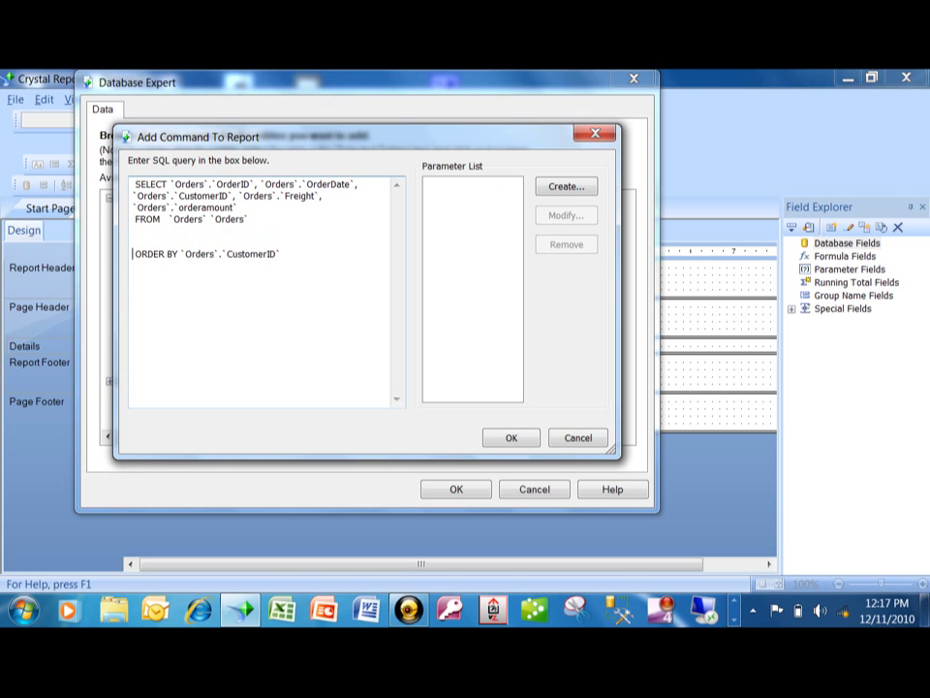
pyautogui.write('where orderamount > ')
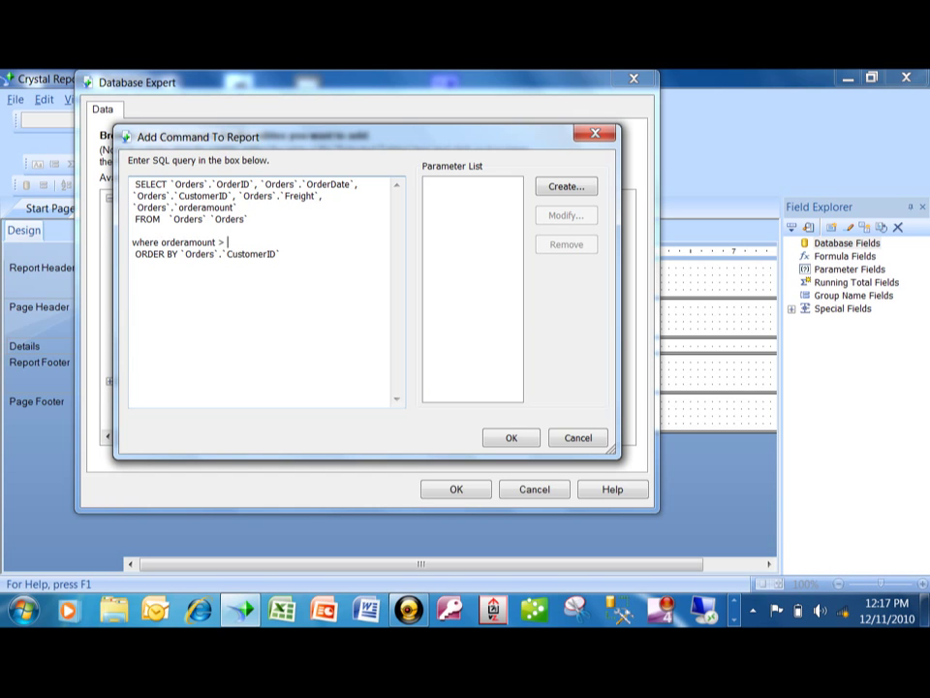
pyautogui.write('500')
# - Accept the SQL command and confirm it as the report's TABLES.MDB data source
pyautogui.click(511, 438)
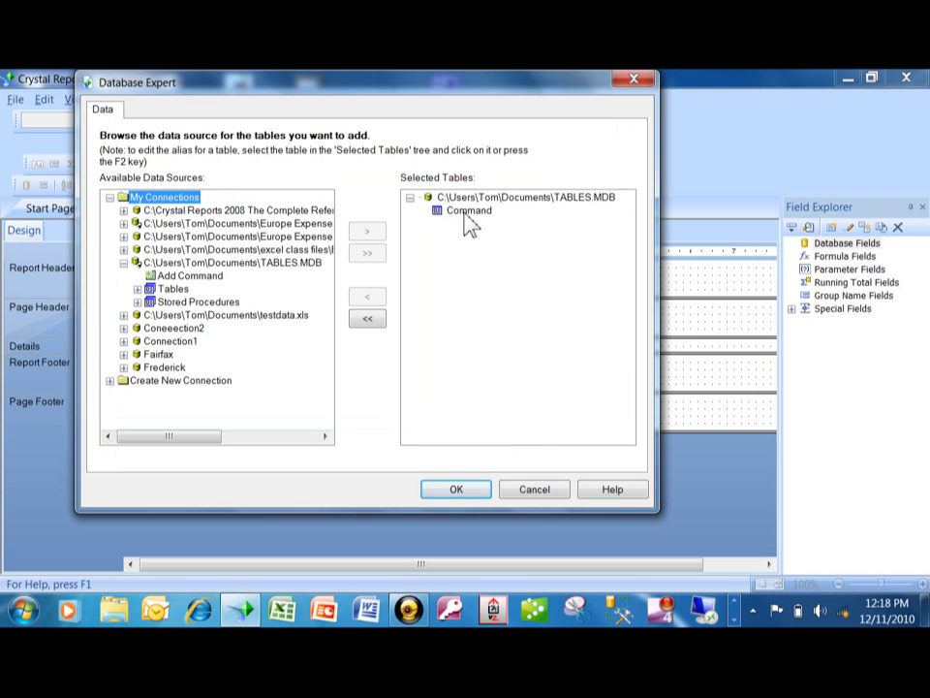
pyautogui.click(138, 290)
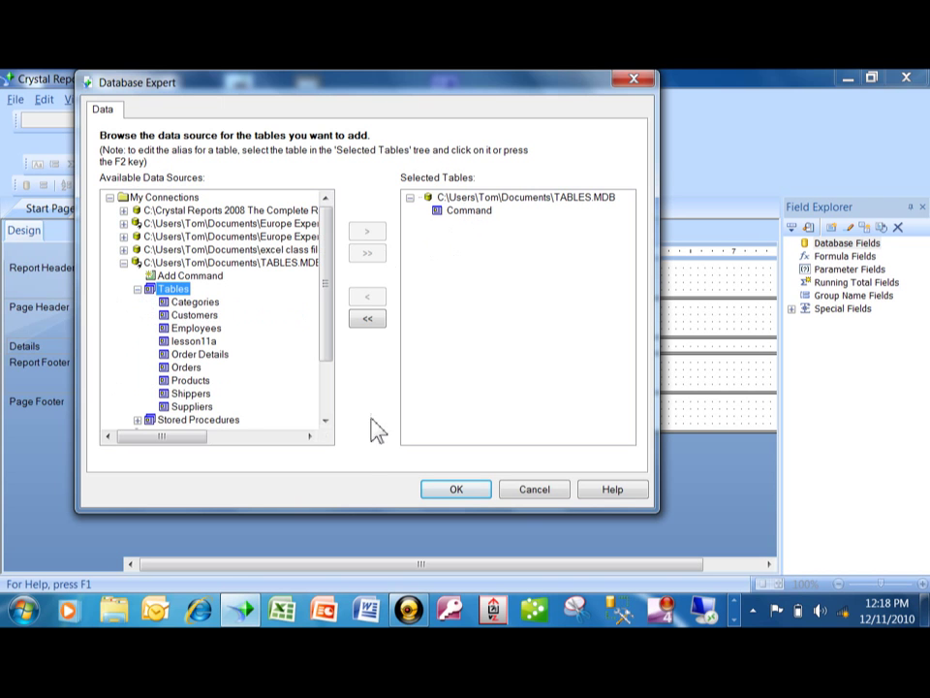
pyautogui.click(472, 490)
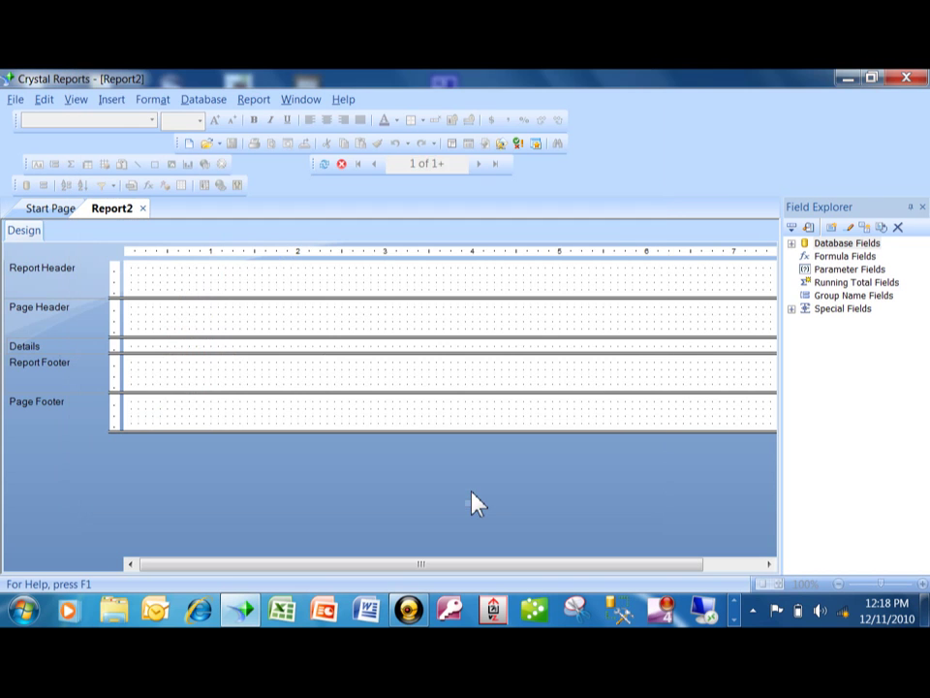
# - Place the Command's OrderID, OrderDate, orderamount and Freight fields side by side in Details
pyautogui.click(793, 244)
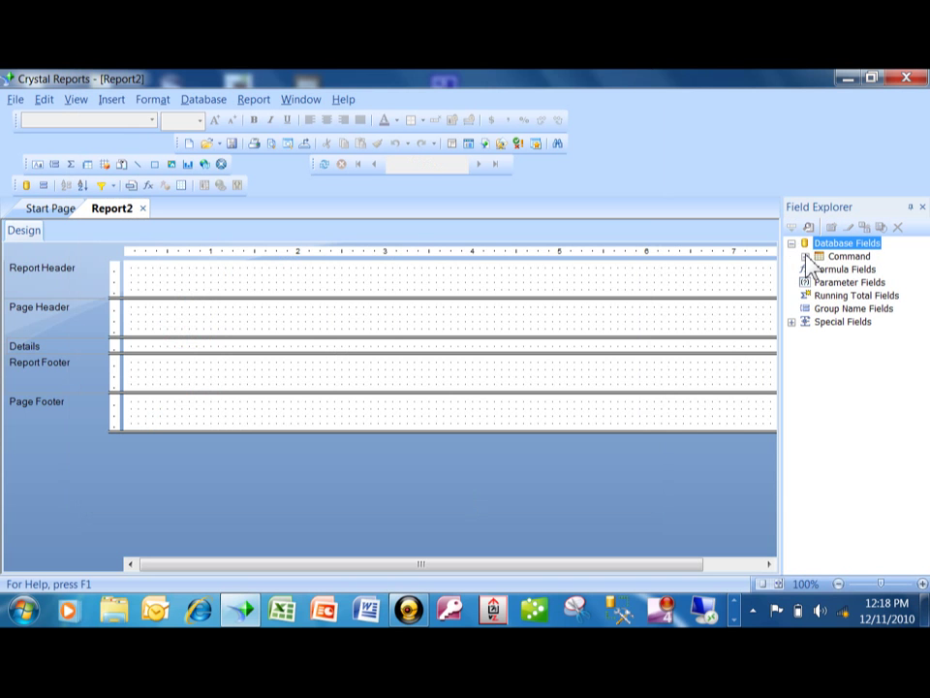
pyautogui.click(805, 257)
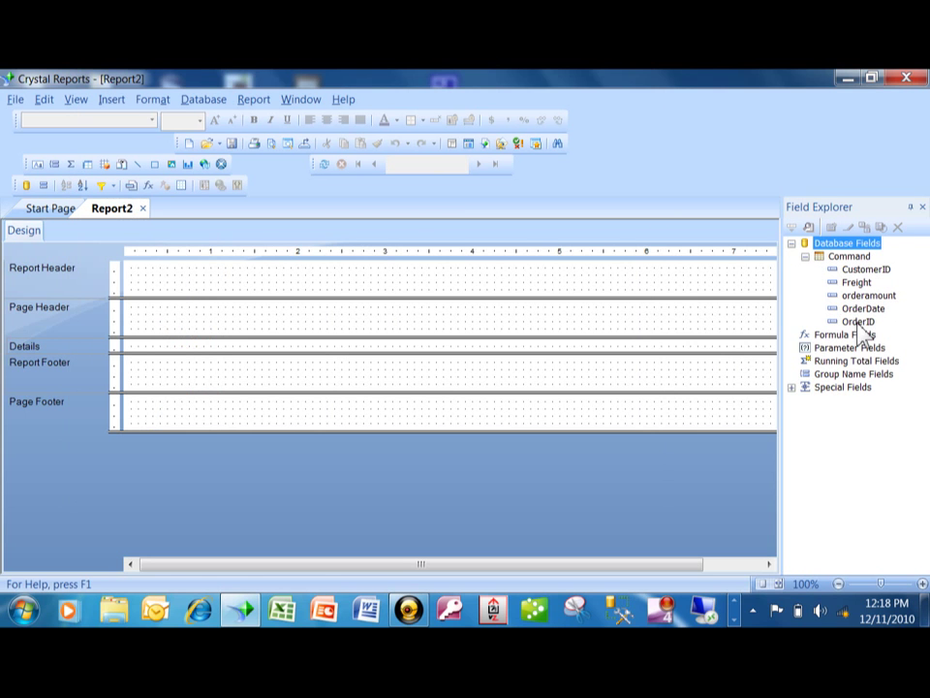
pyautogui.moveTo(858, 322); pyautogui.dragTo(175, 347)
pyautogui.moveTo(863, 303); pyautogui.dragTo(272, 347)
pyautogui.moveTo(867, 296); pyautogui.dragTo(379, 344)
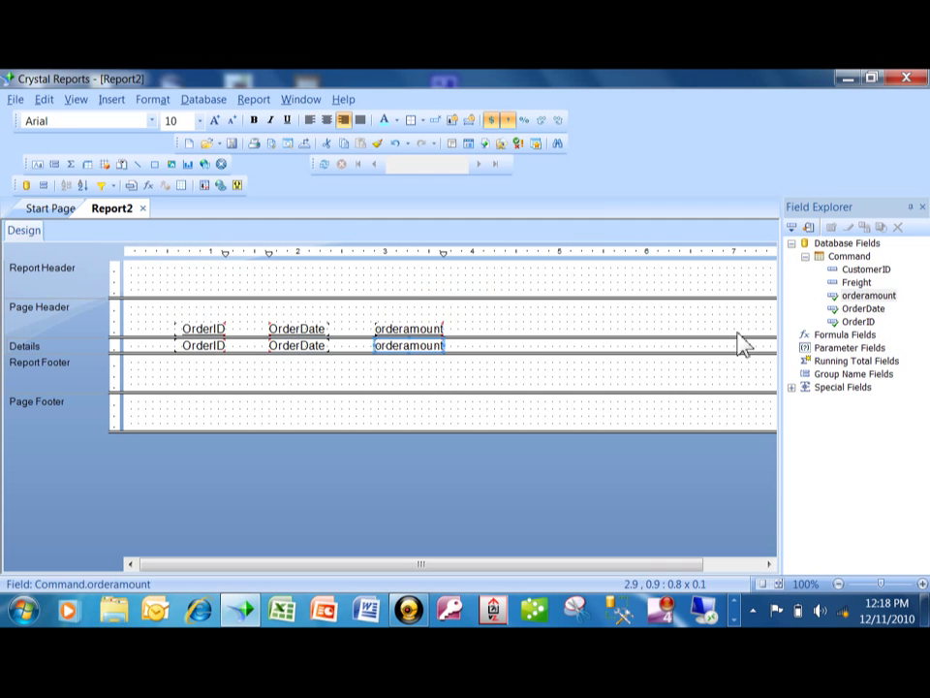
pyautogui.moveTo(856, 284); pyautogui.dragTo(498, 341)
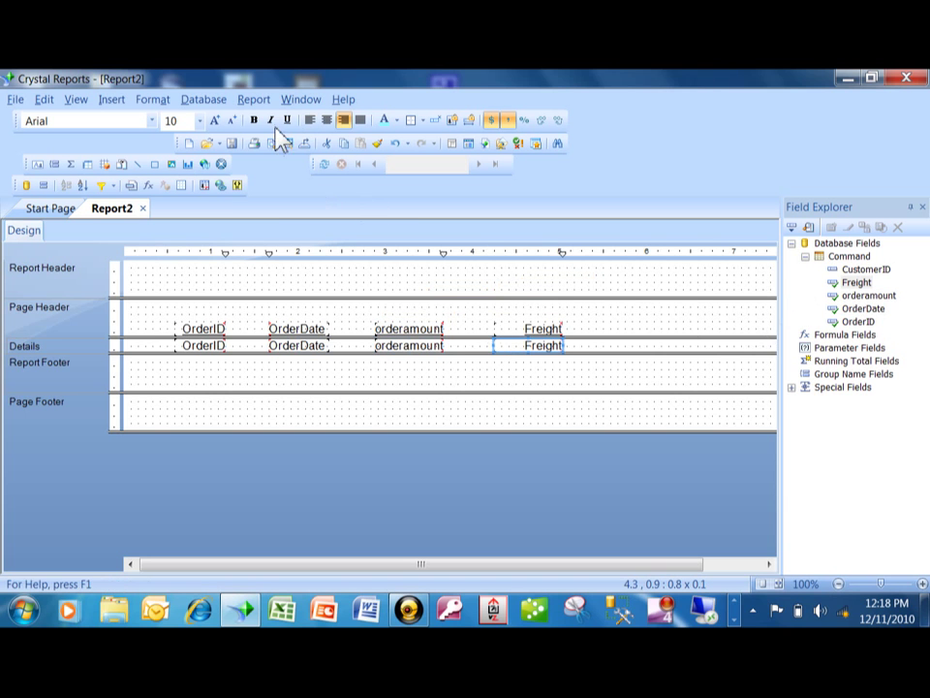
pyautogui.click(82, 101)
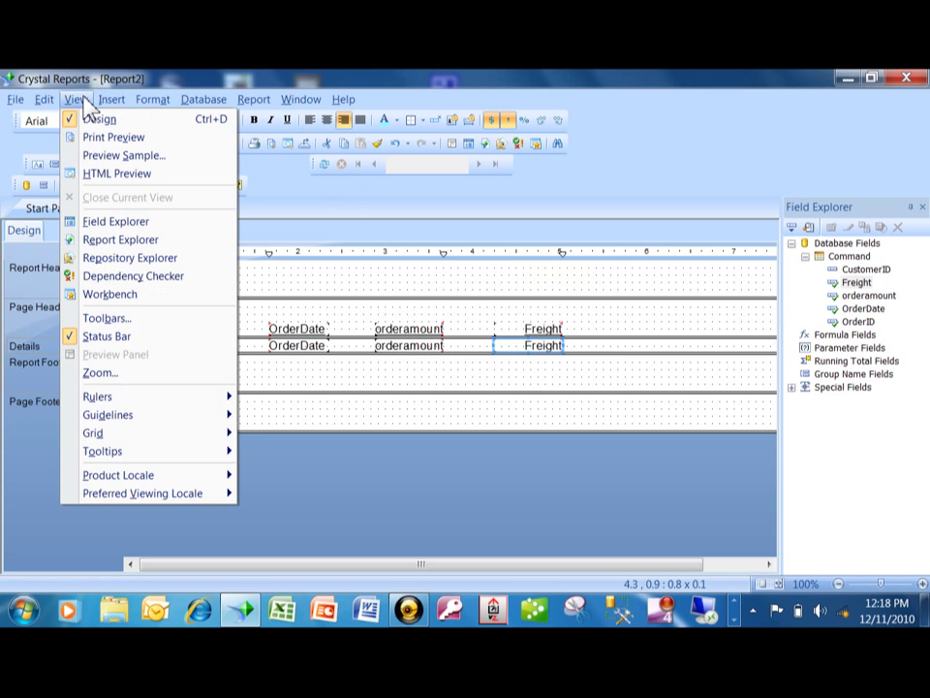
# - Preview the report to show its 611 order records
pyautogui.click(104, 141)
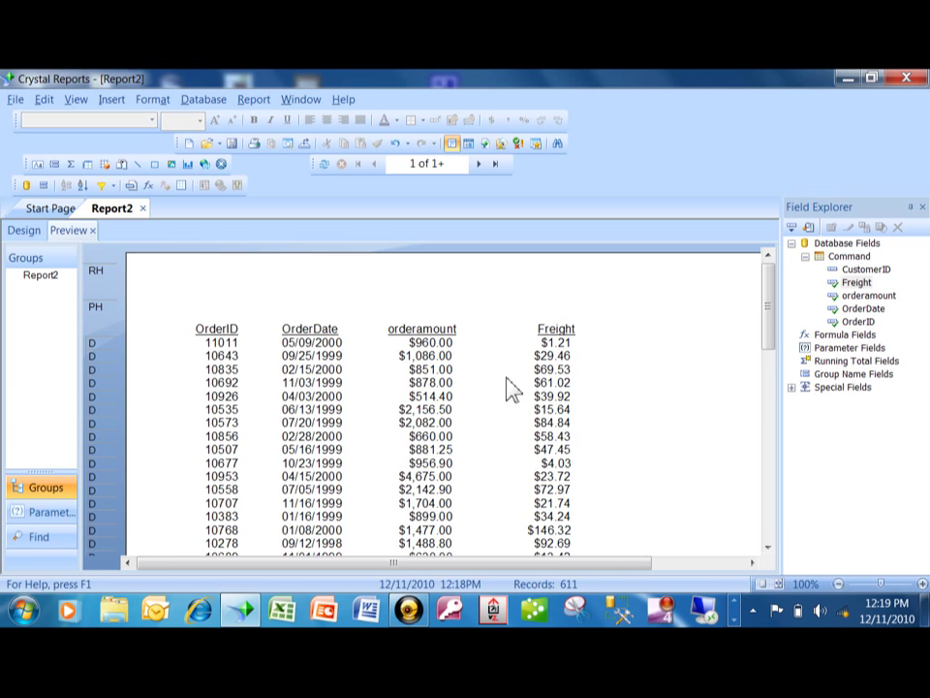
pyautogui.click(219, 104)
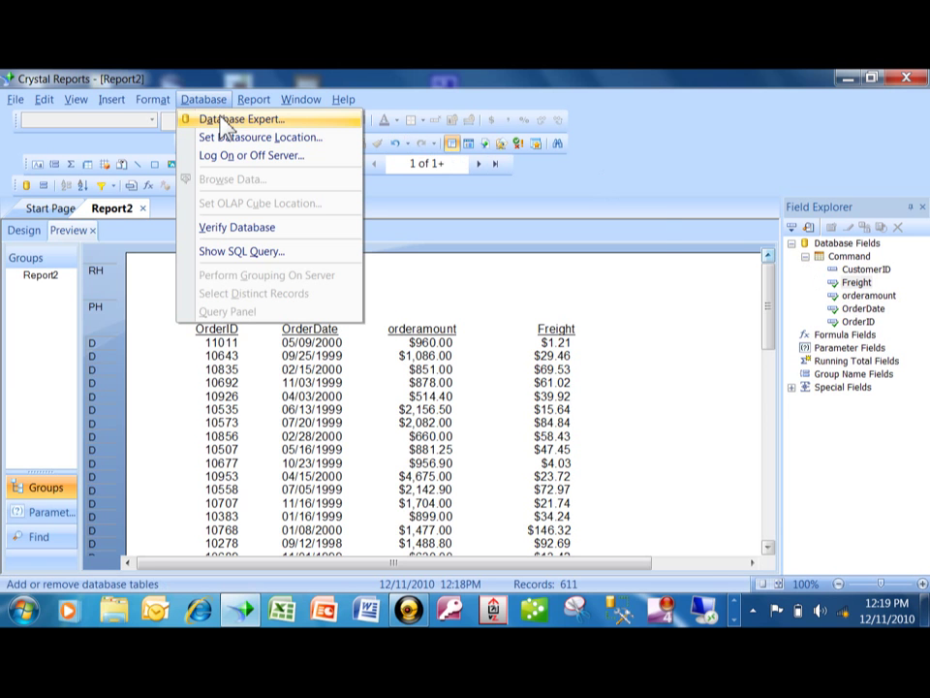
# - Reopen the Database Expert and review the Command's SQL, keeping it unchanged
pyautogui.click(219, 119)
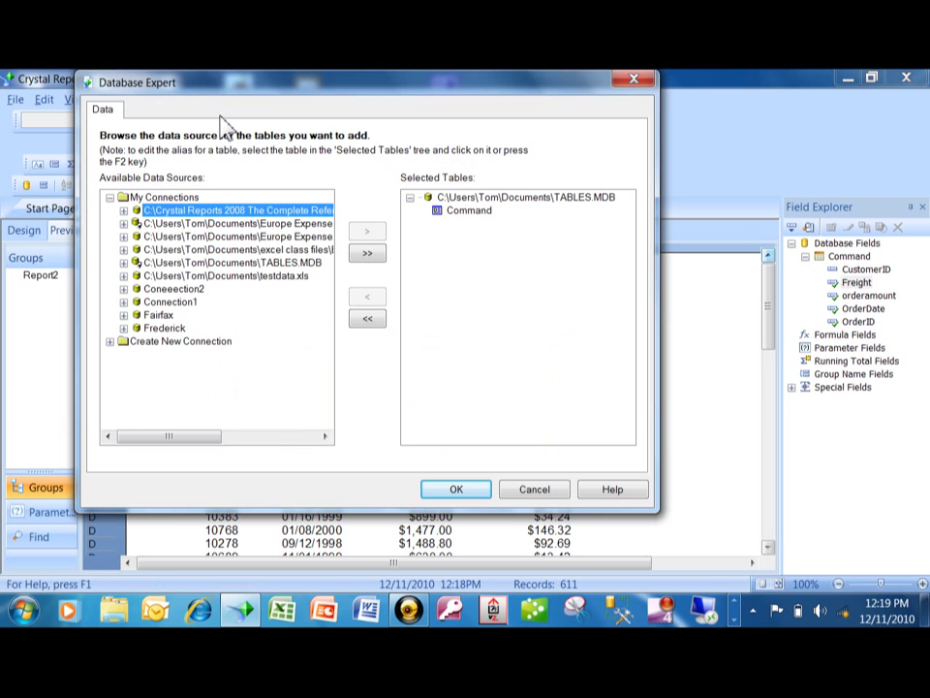
pyautogui.click(463, 211)
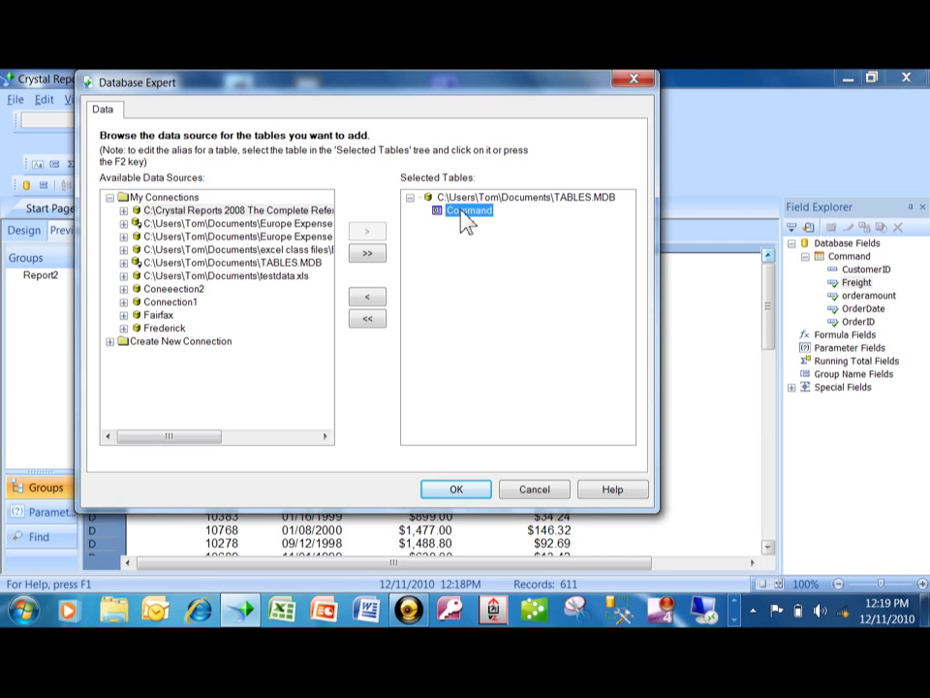
pyautogui.rightClick(465, 219)
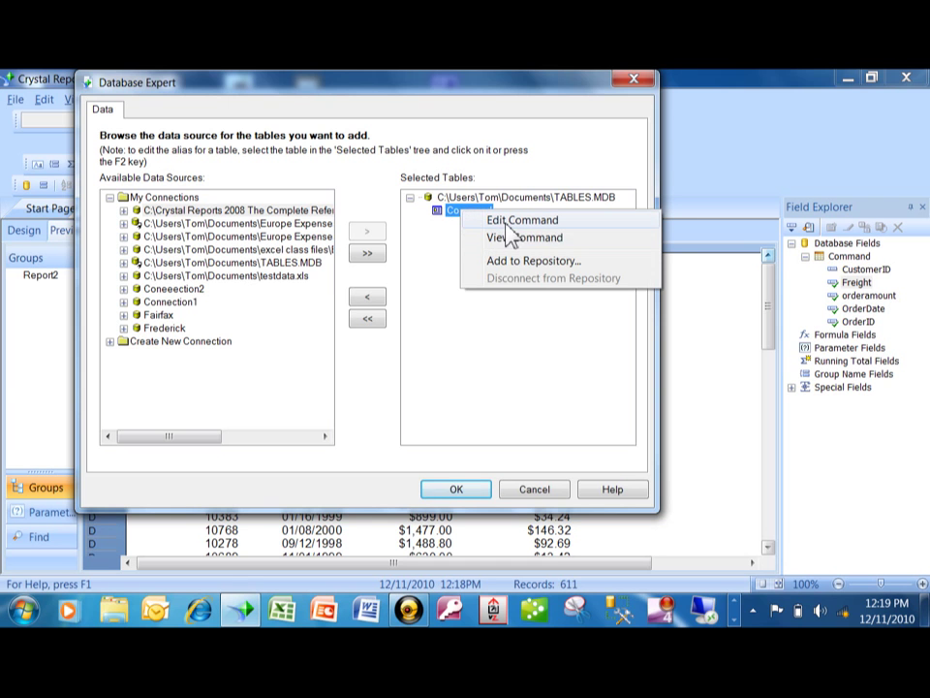
pyautogui.click(504, 229)
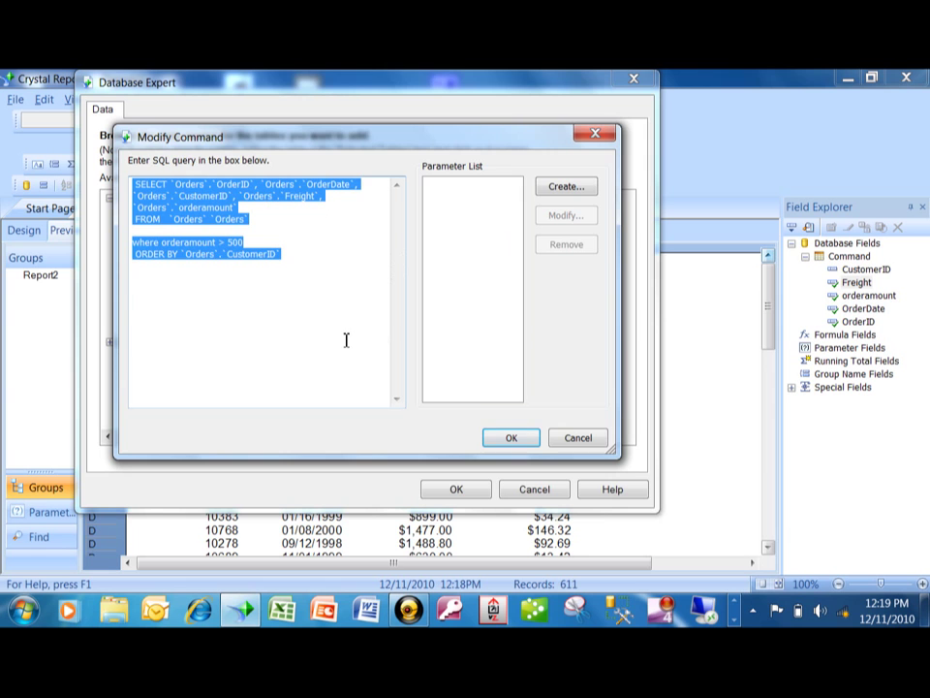
pyautogui.click(512, 438)
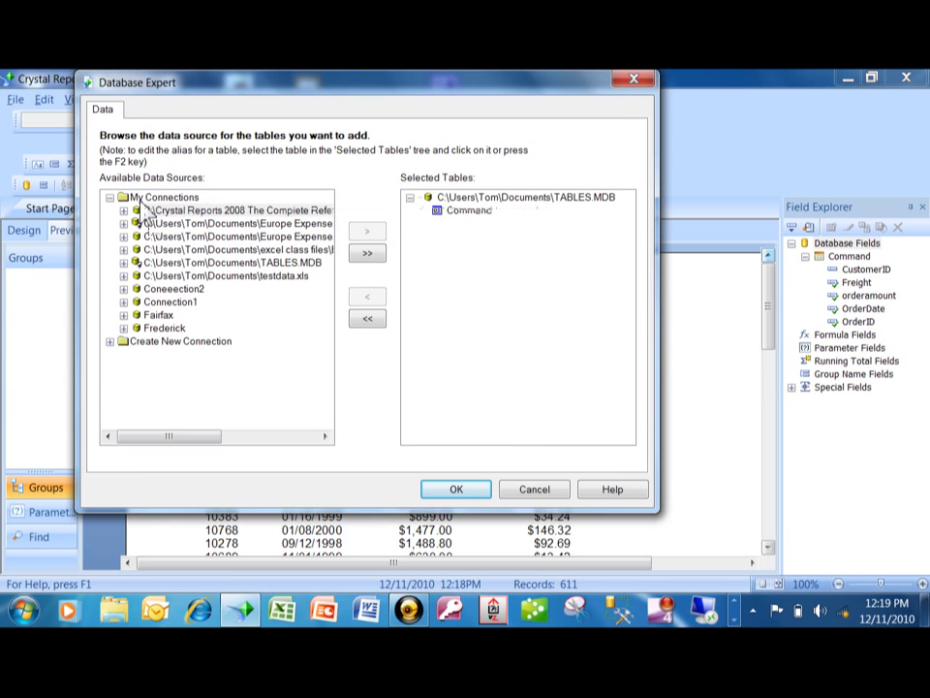
# - Begin a new ODBC (RDO) connection from Create New Connection
pyautogui.click(110, 344)
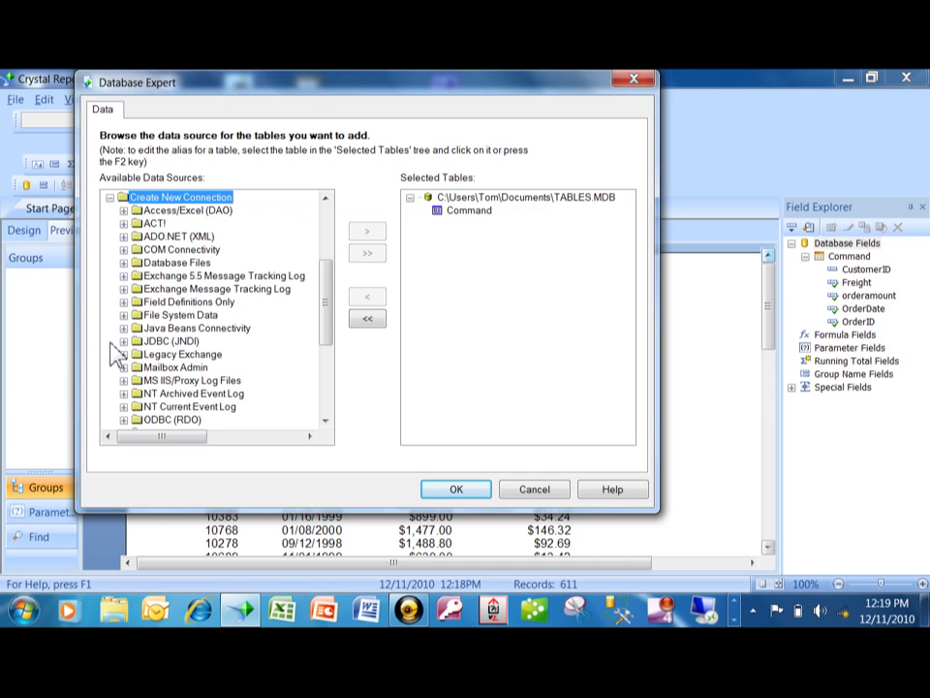
pyautogui.doubleClick(326, 422)
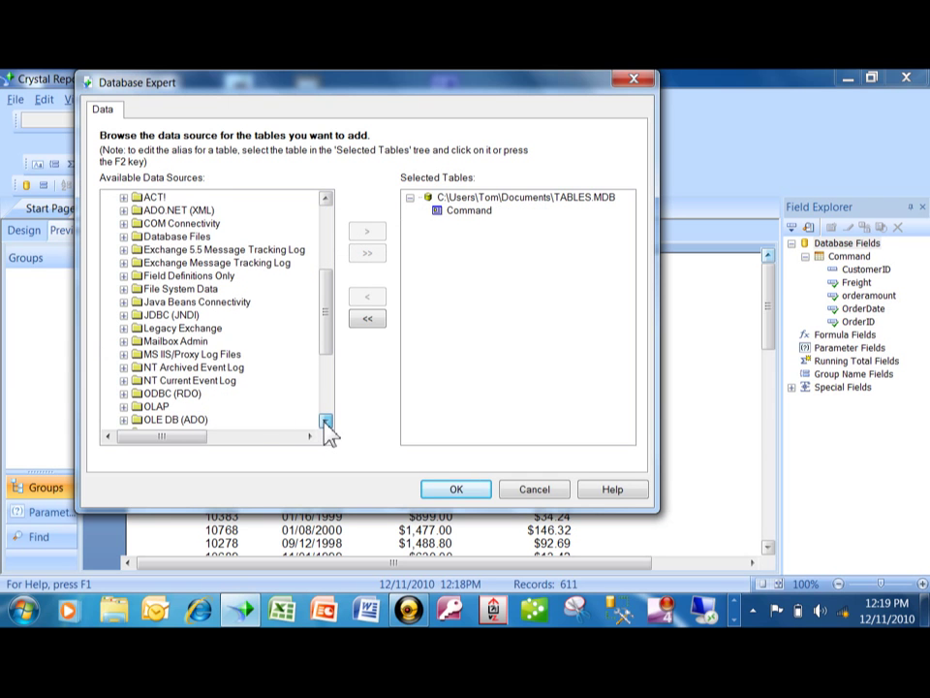
pyautogui.click(123, 394)
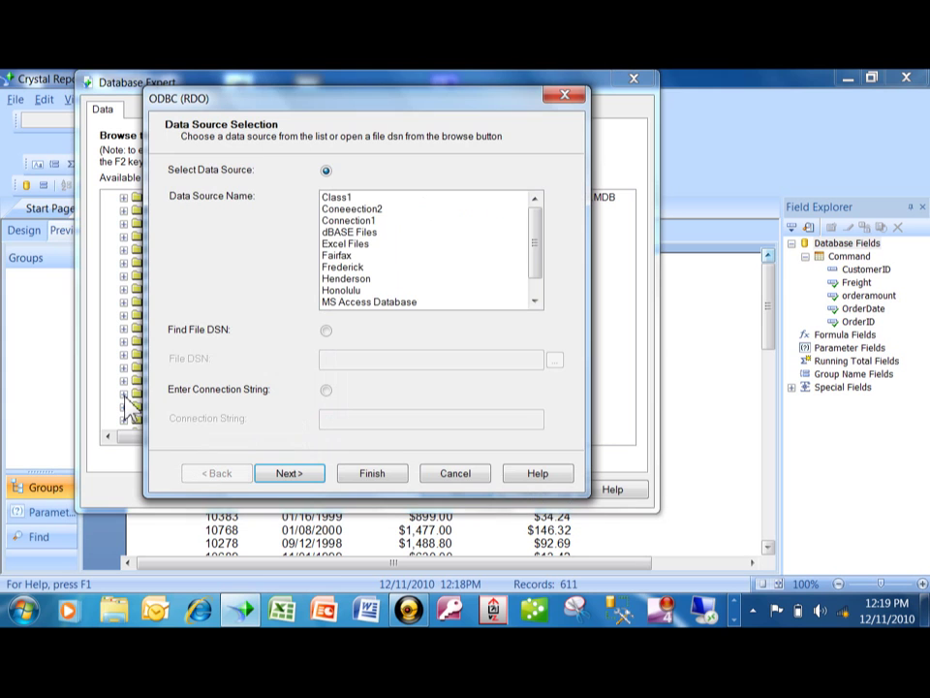
# - Connect to the Connection1 data source with its password, adding the class1-manual database
pyautogui.doubleClick(356, 222)
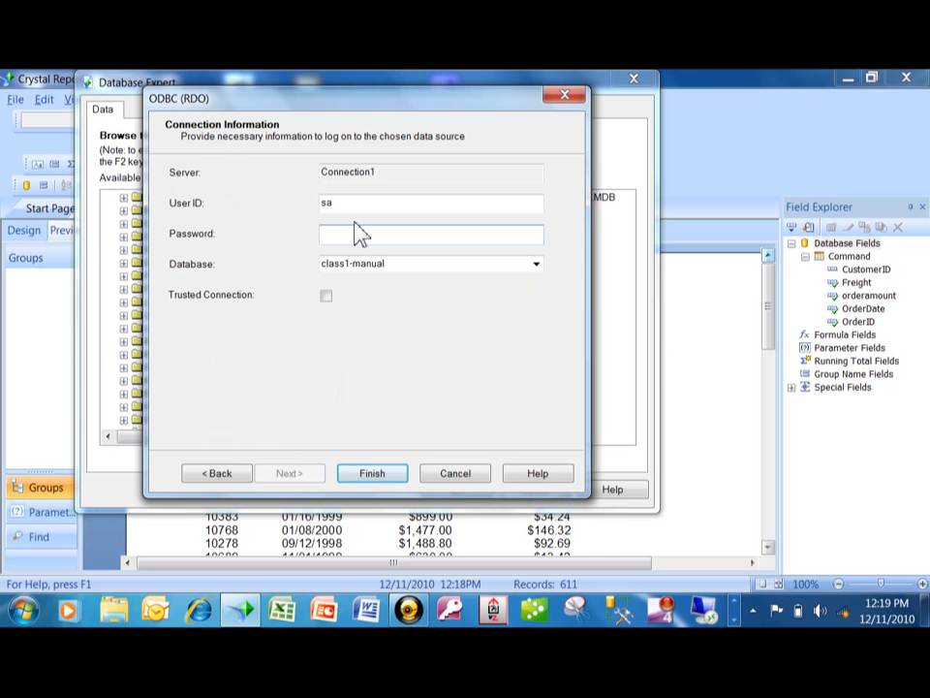
pyautogui.write('passw')
pyautogui.click(395, 475)
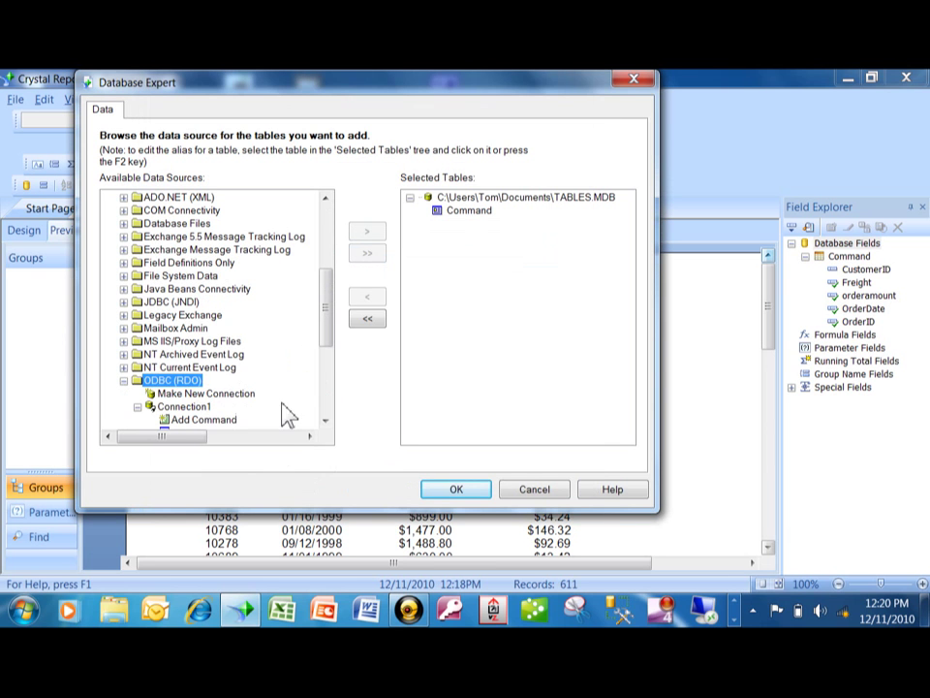
pyautogui.click(326, 420)
pyautogui.click(327, 420)
pyautogui.click(326, 421)
pyautogui.click(327, 421)
pyautogui.click(327, 420)
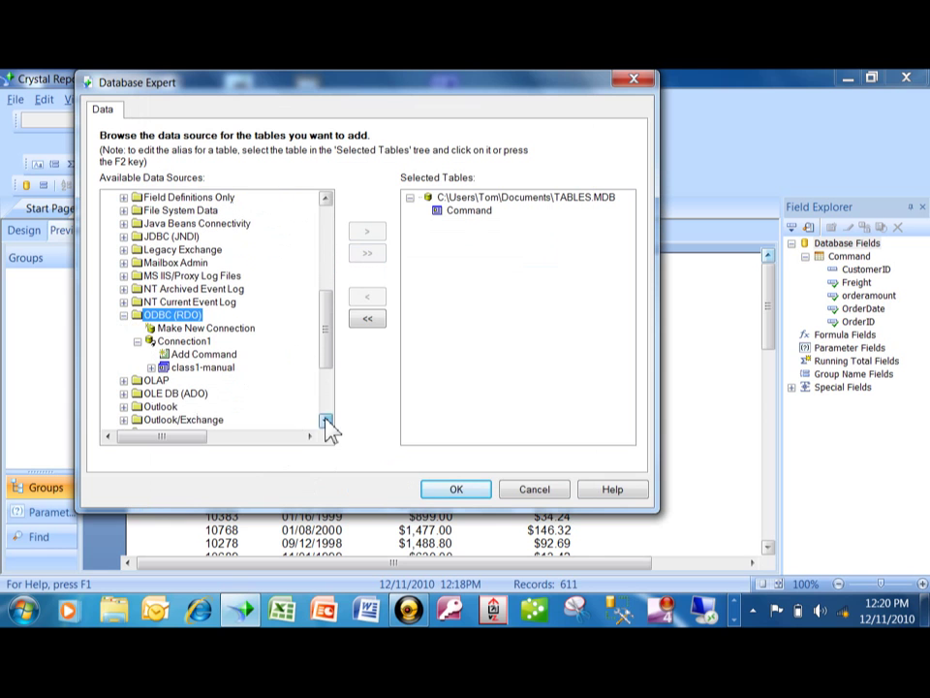